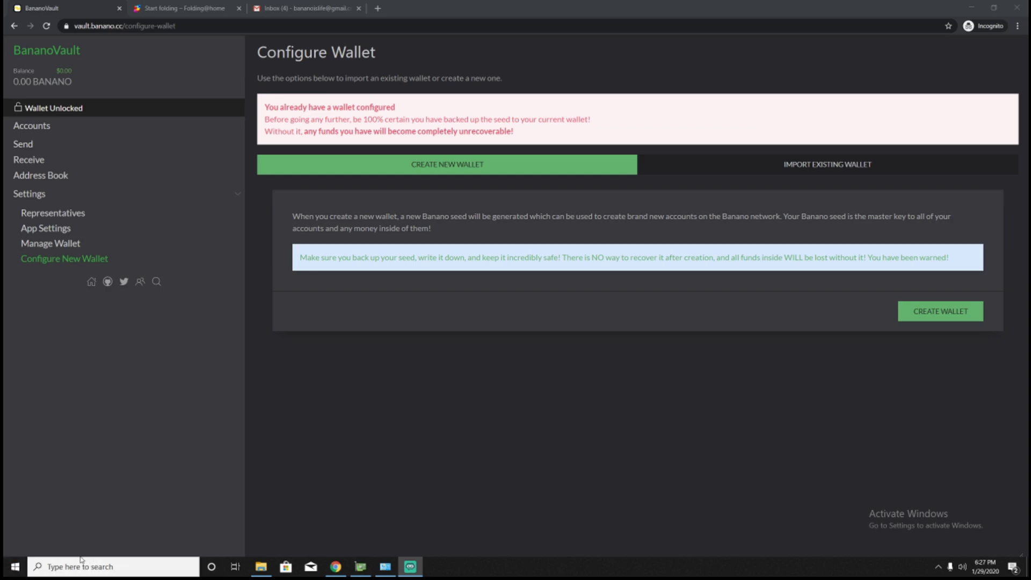
Create a new BananoVault wallet over the existing one and copy its seed
click(15, 566)
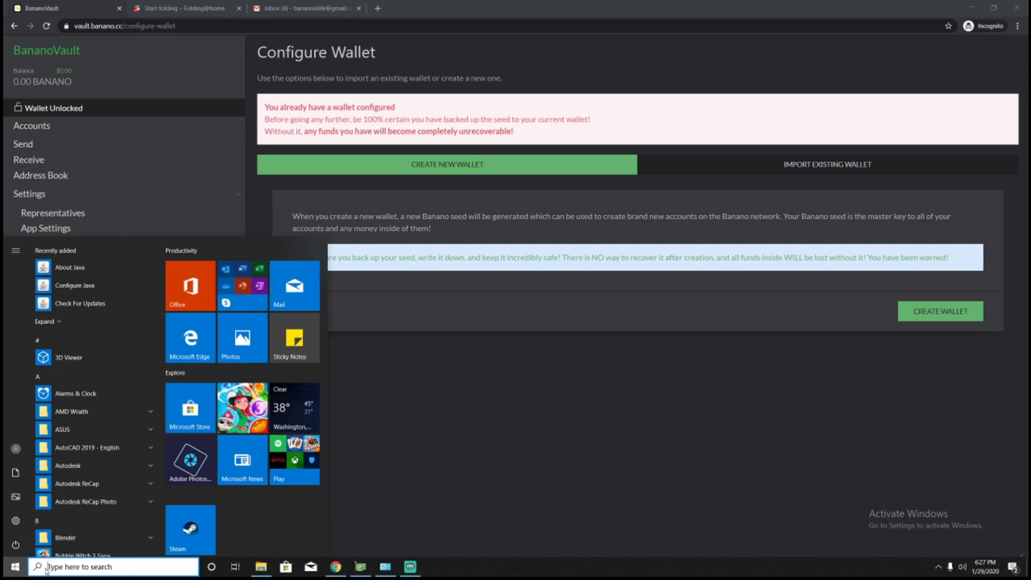
click(442, 408)
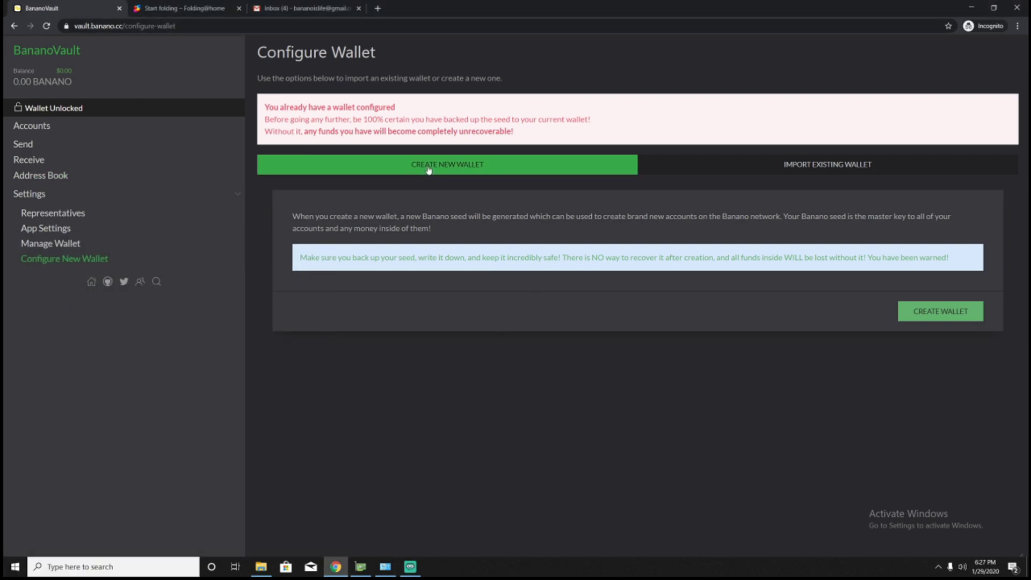
click(900, 319)
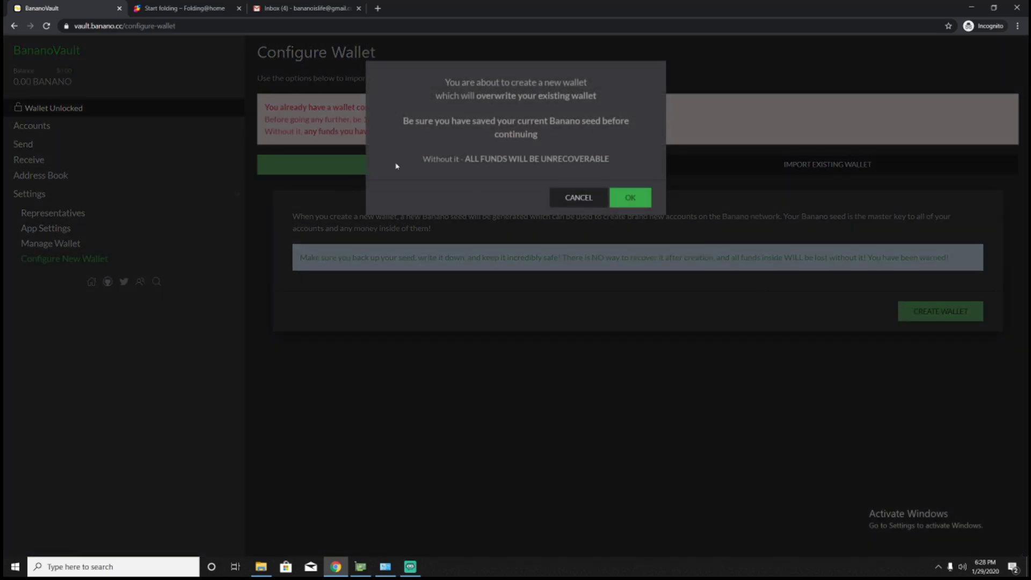
click(630, 198)
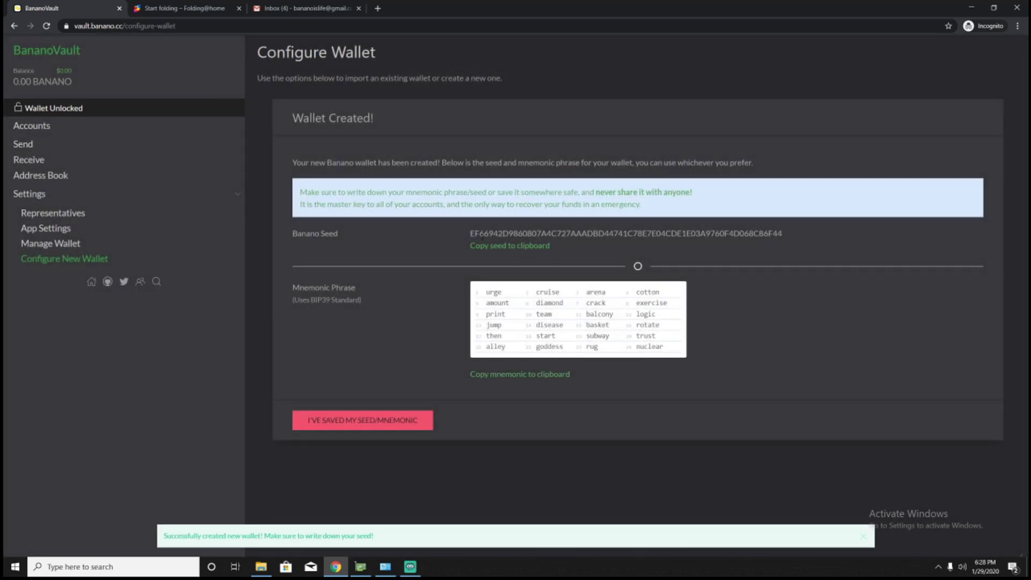
double_click(779, 233)
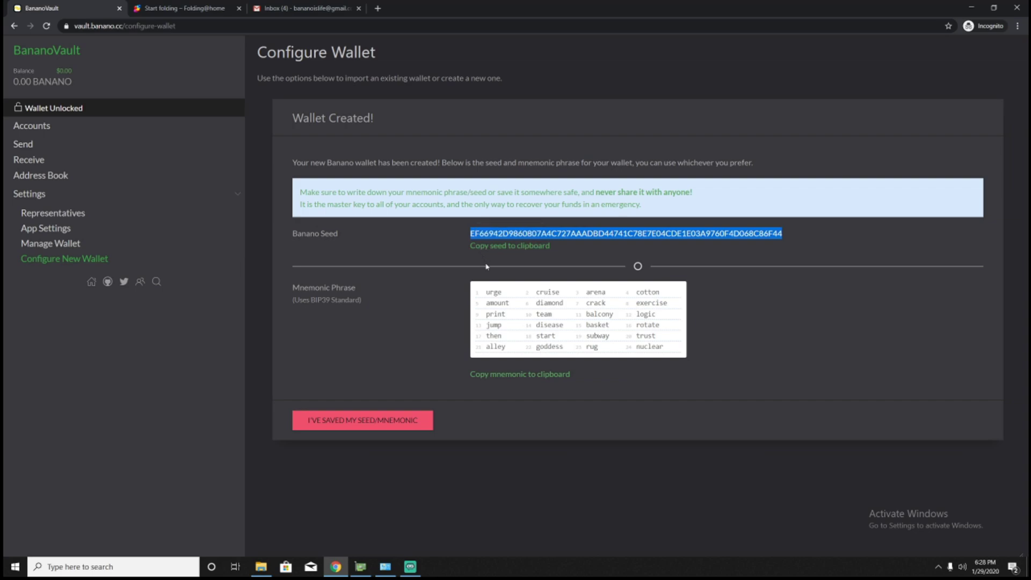
click(391, 420)
Set a matching wallet password and view the wallet's single account
click(358, 224)
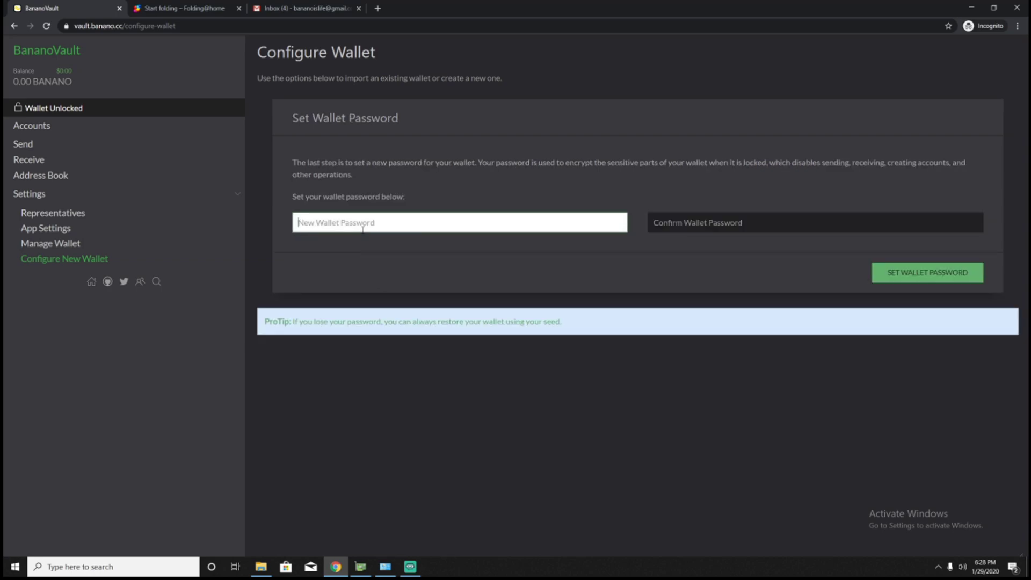
text(****)
click(750, 227)
text(**)
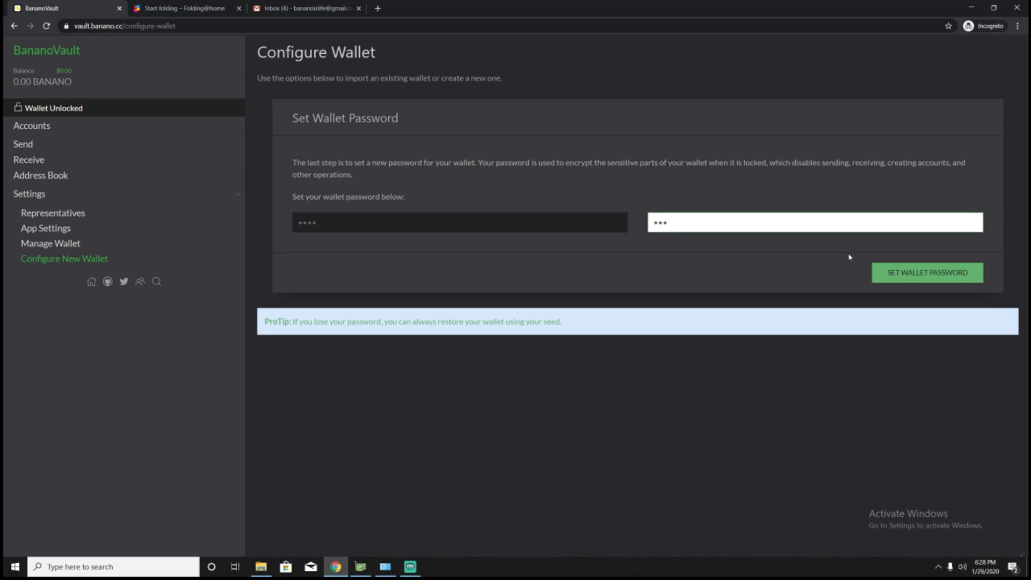
key(BackSpace)
key(BackSpace)
key(BackSpace)
text(****)
click(902, 273)
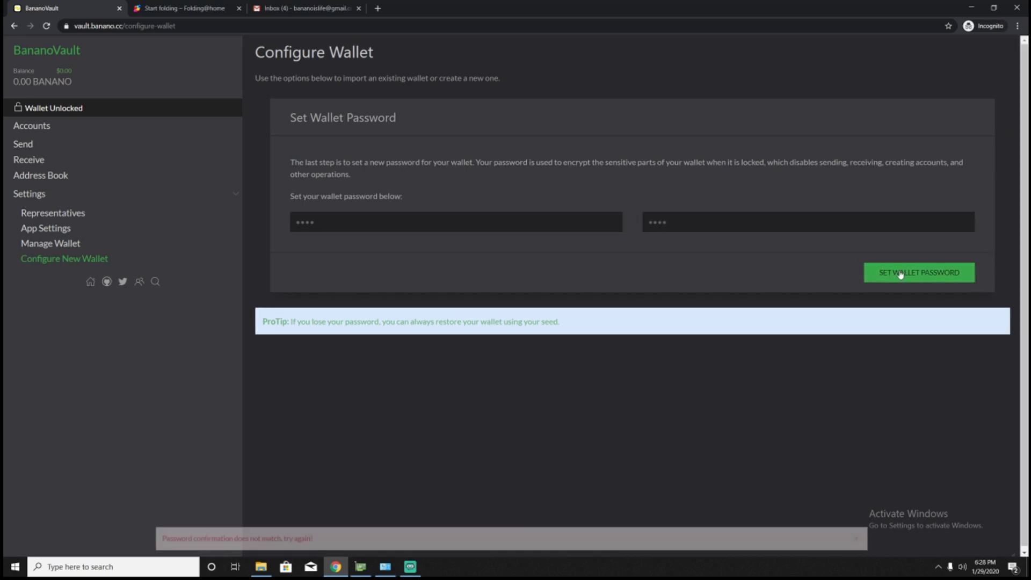
click(307, 223)
text(**)
click(960, 275)
click(918, 207)
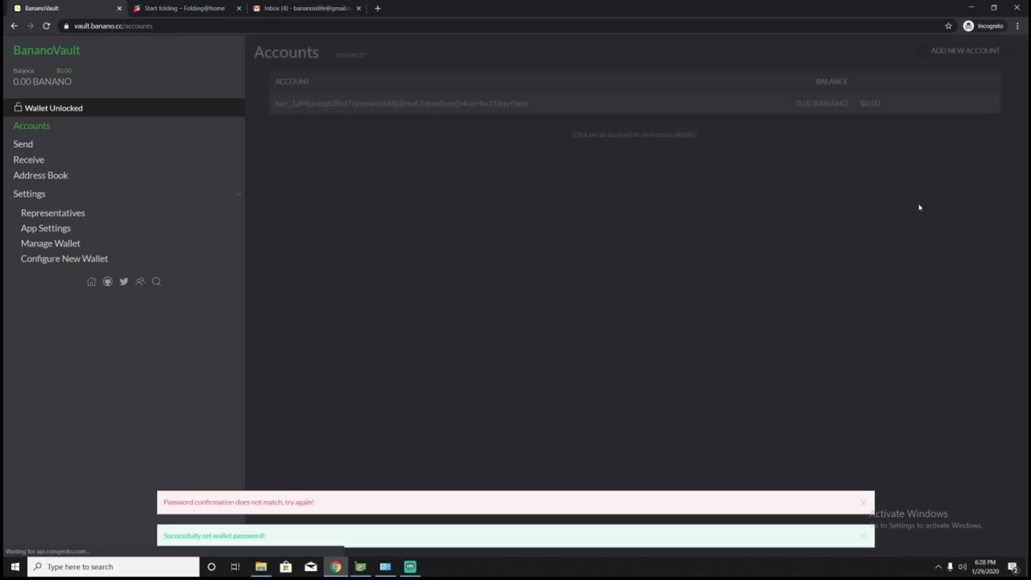
Download and run the fah-installer, accept the licence, and take the Express install option
click(182, 8)
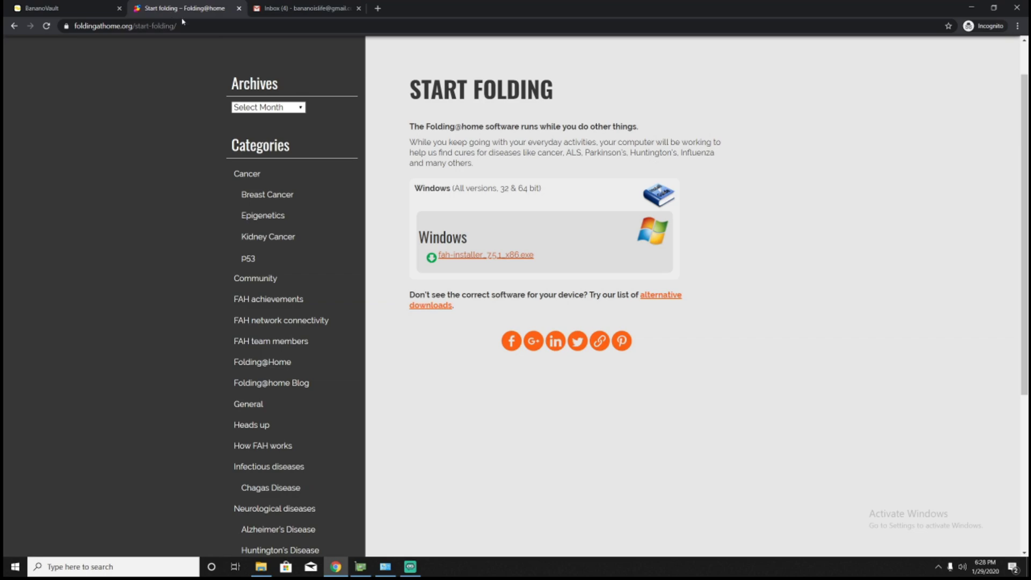
click(487, 256)
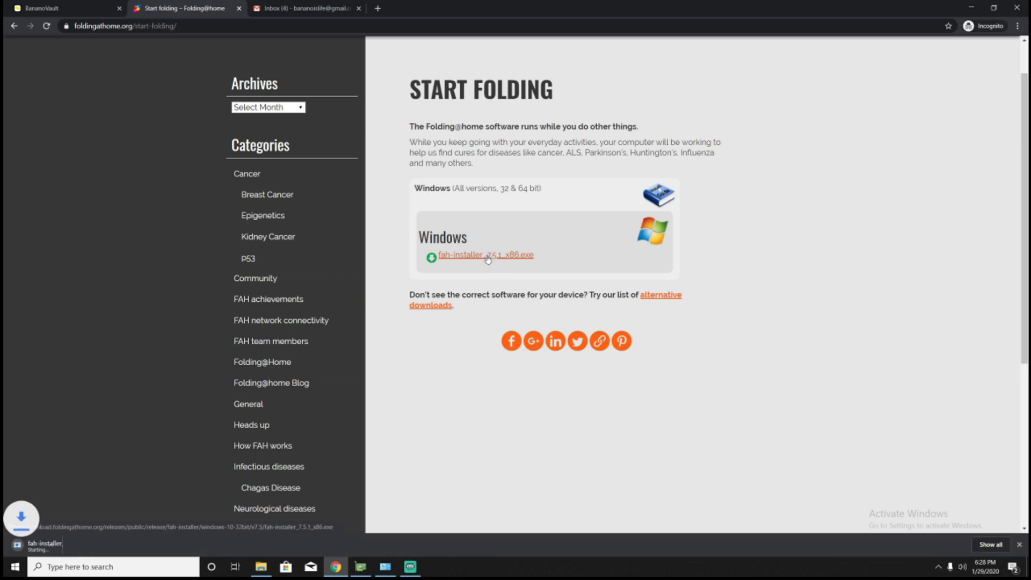
click(86, 545)
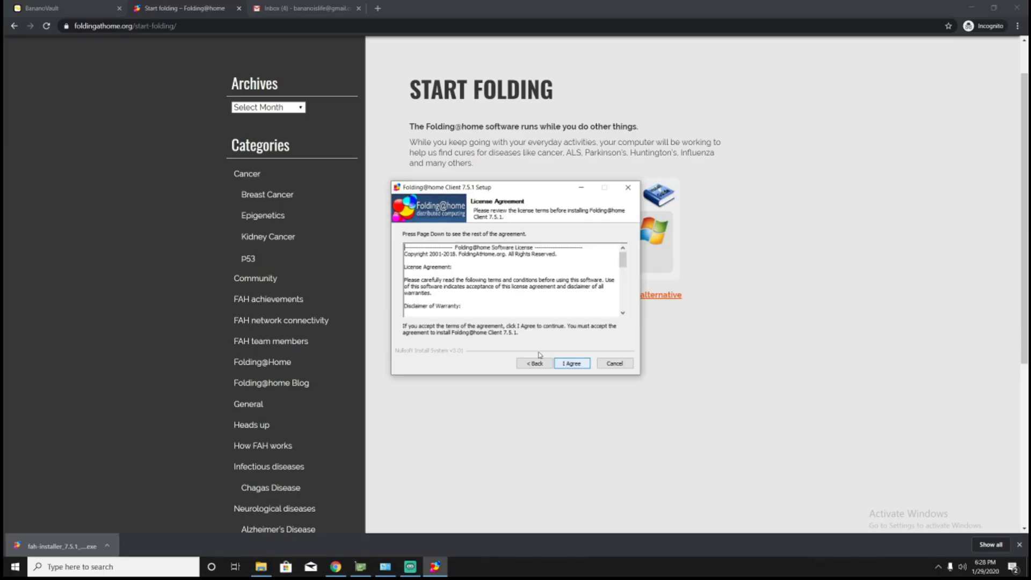
scroll(484, 304, down, 5)
scroll(483, 303, down, 5)
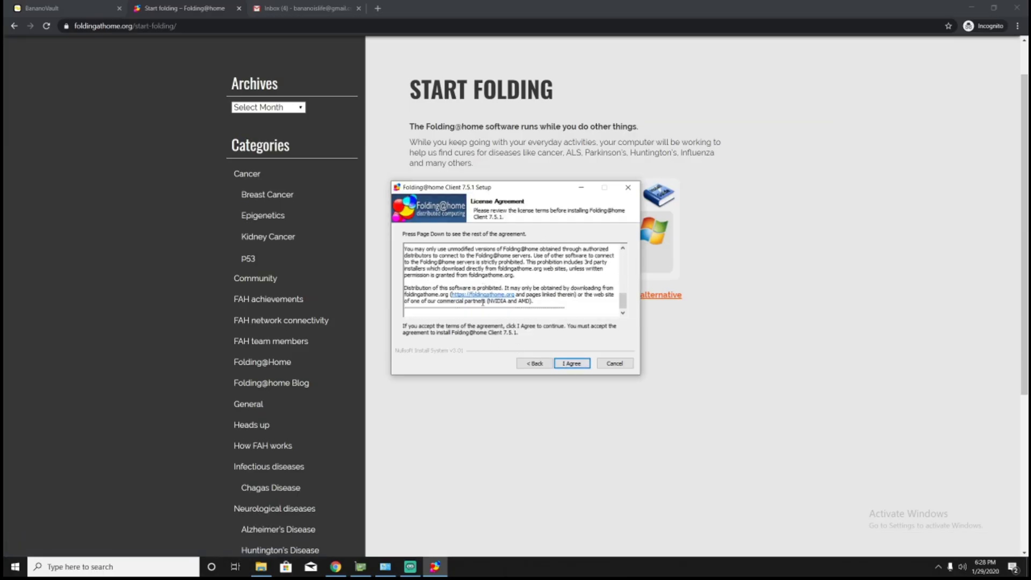
click(565, 364)
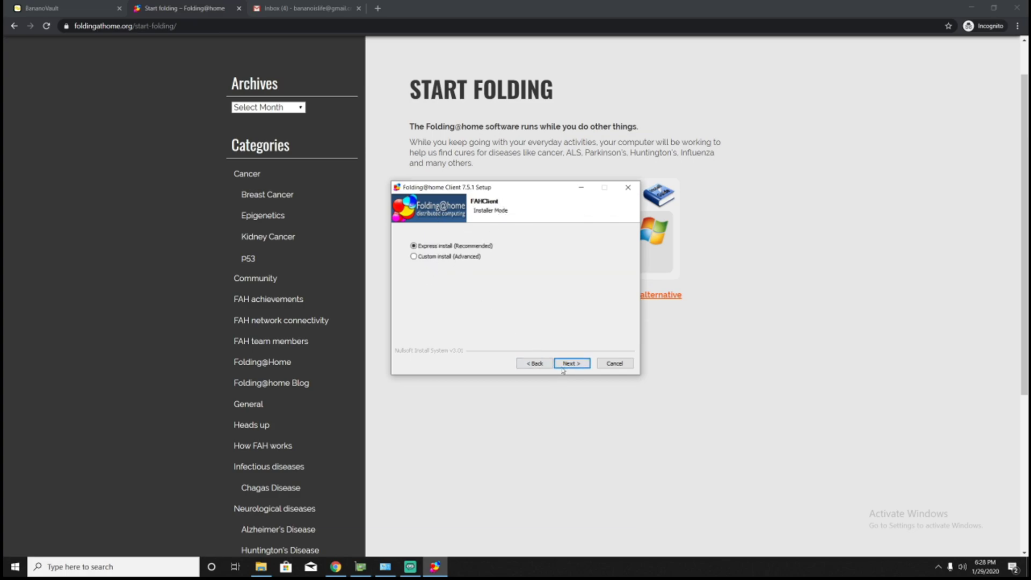
click(565, 363)
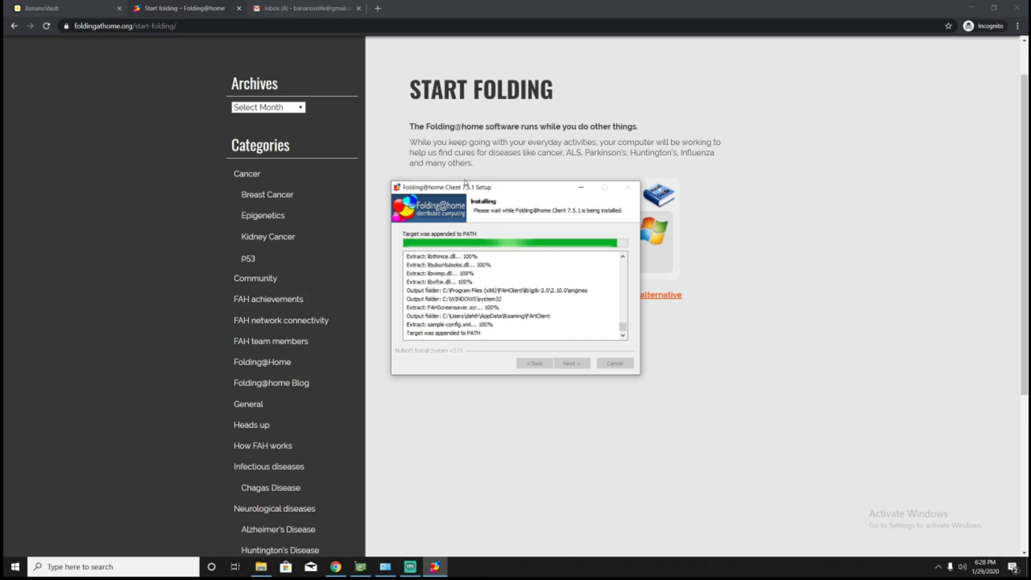
Search for how to get a passkey and open the Folding@home passkey request page
click(481, 127)
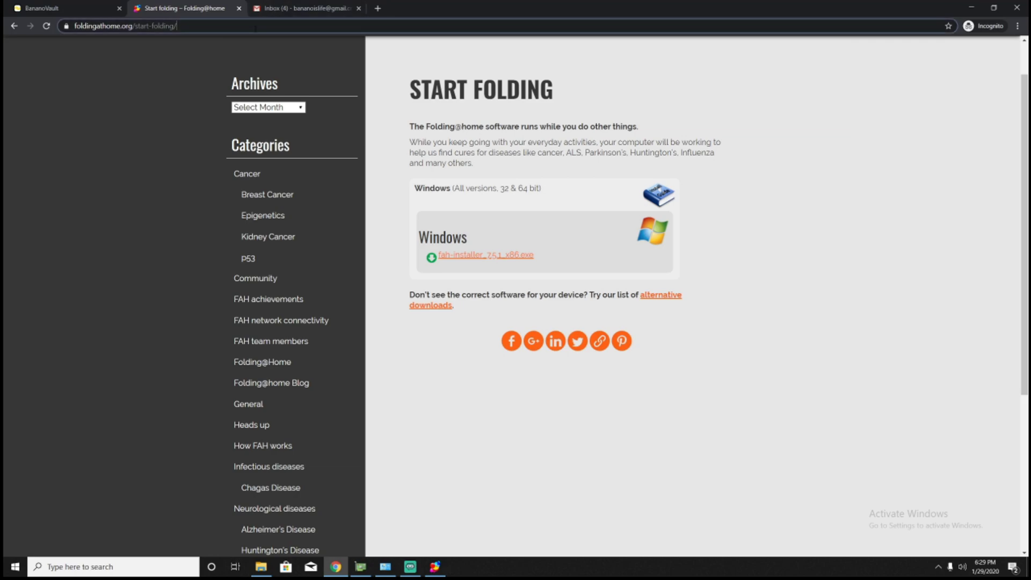
key(ctrl+l)
text(folding@home get passkeyu)
key(BackSpace)
key(Return)
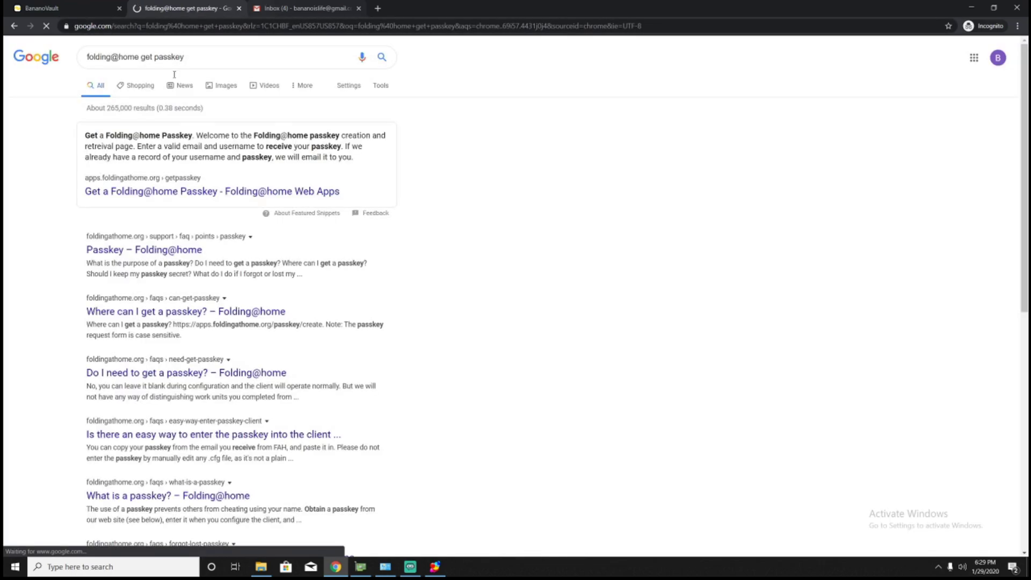
click(129, 193)
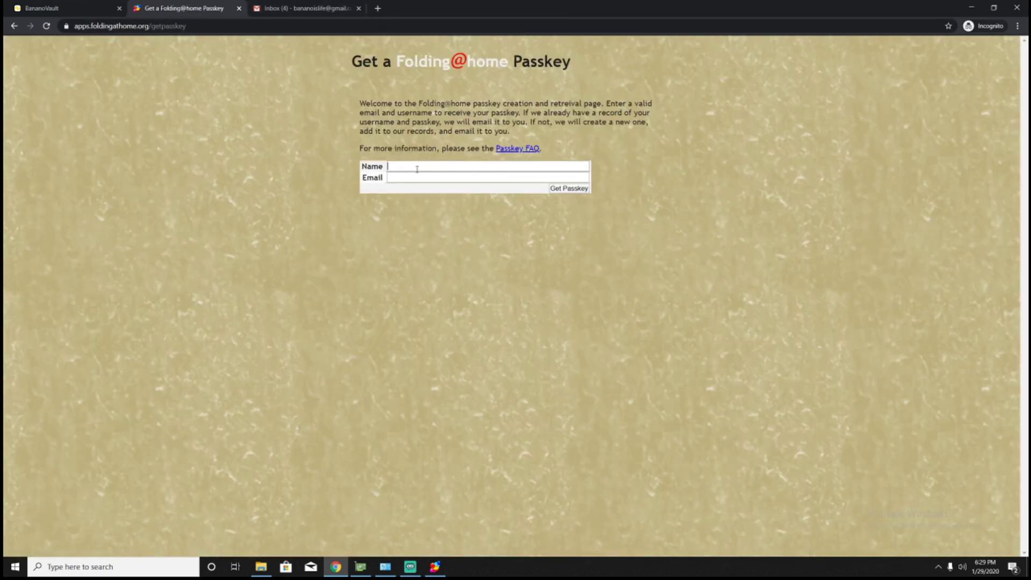
text(Joew)
text( Mama)
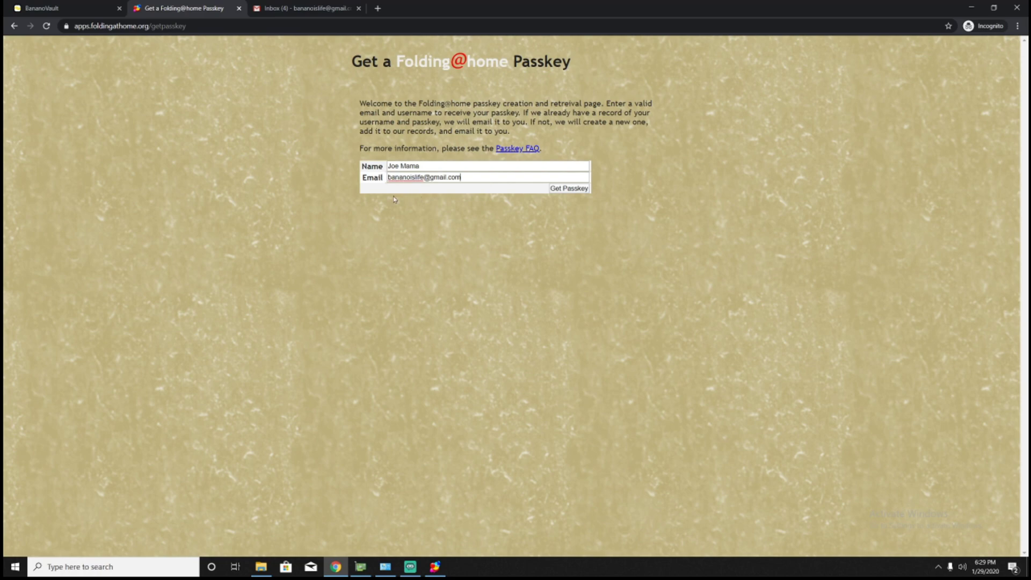
key(ctrl+shift+Tab)
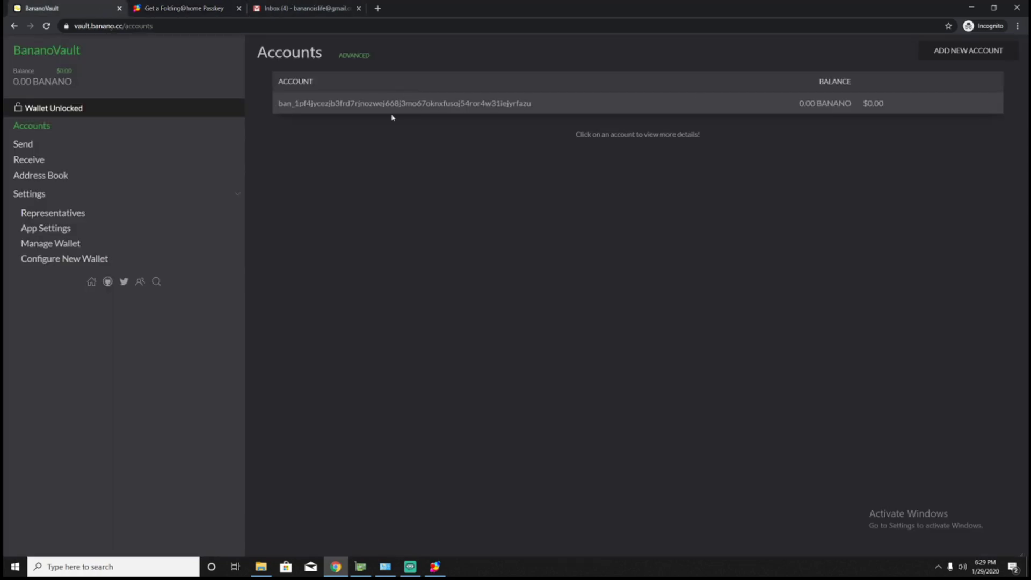
click(211, 9)
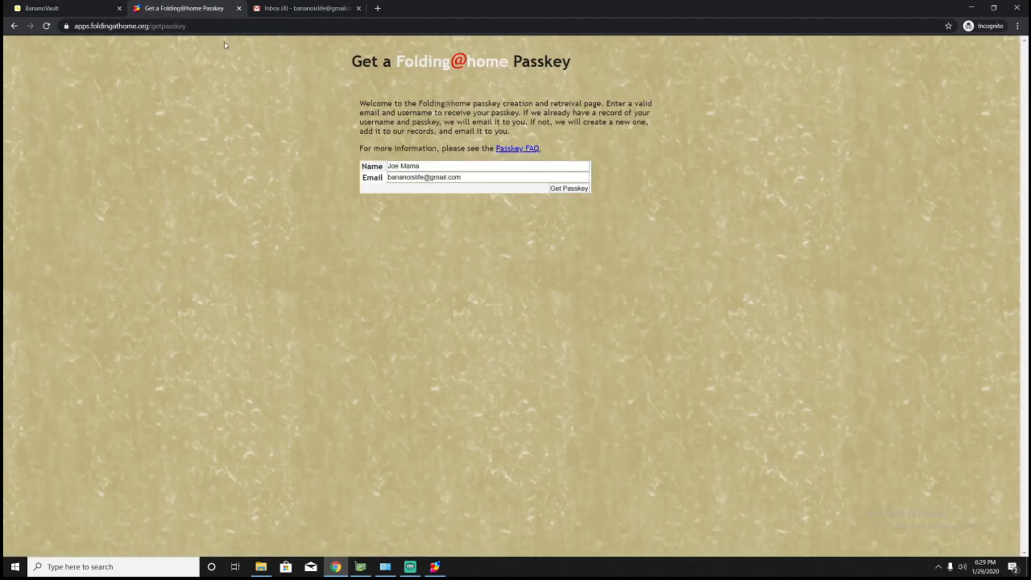
Request the passkey by email and refresh the Gmail inbox until it arrives
click(562, 191)
click(293, 8)
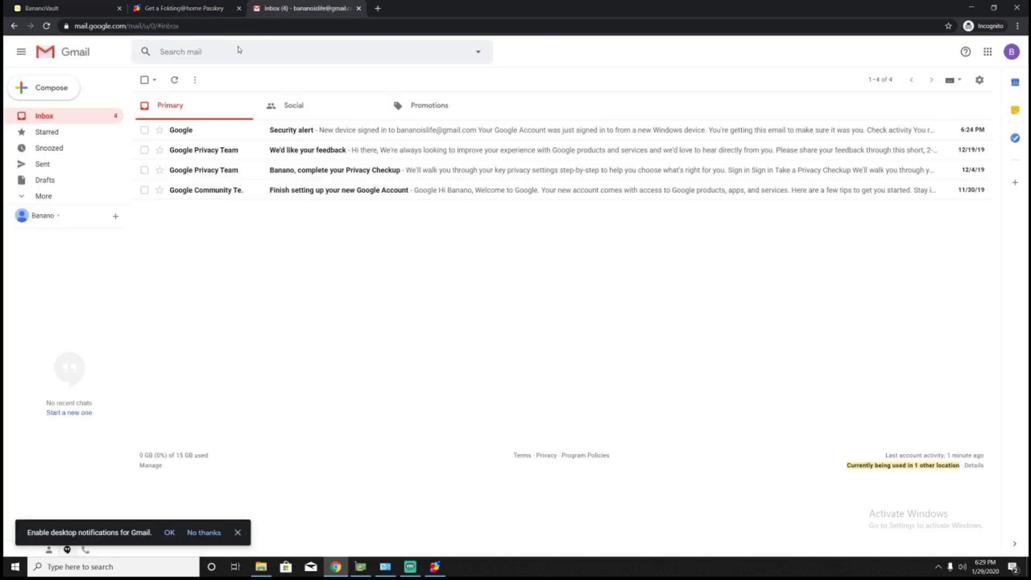
click(172, 84)
click(175, 80)
click(78, 197)
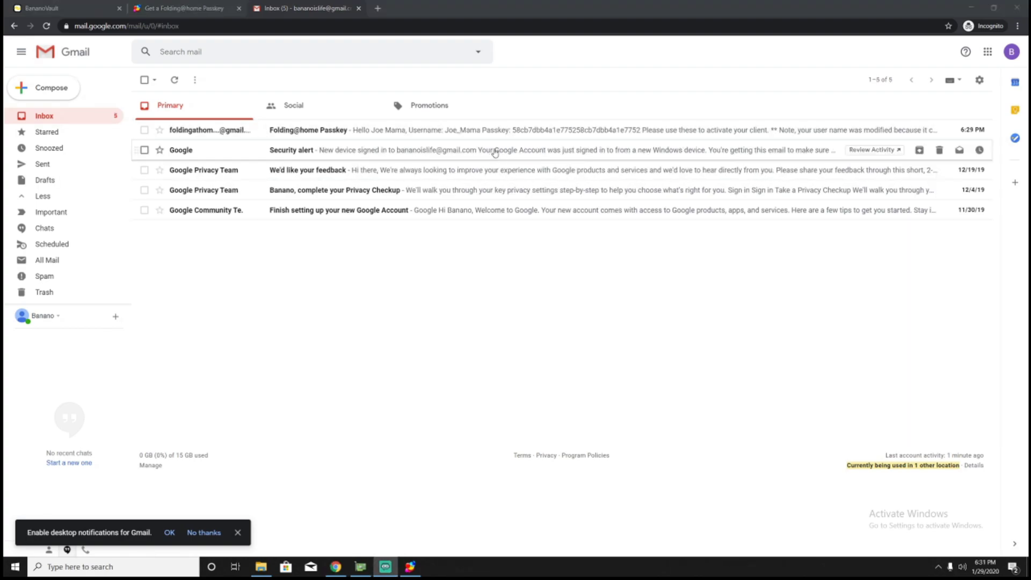
Copy the passkey from the Folding@home Passkey email and finish the installer
click(472, 130)
drag(268, 187, 269, 195)
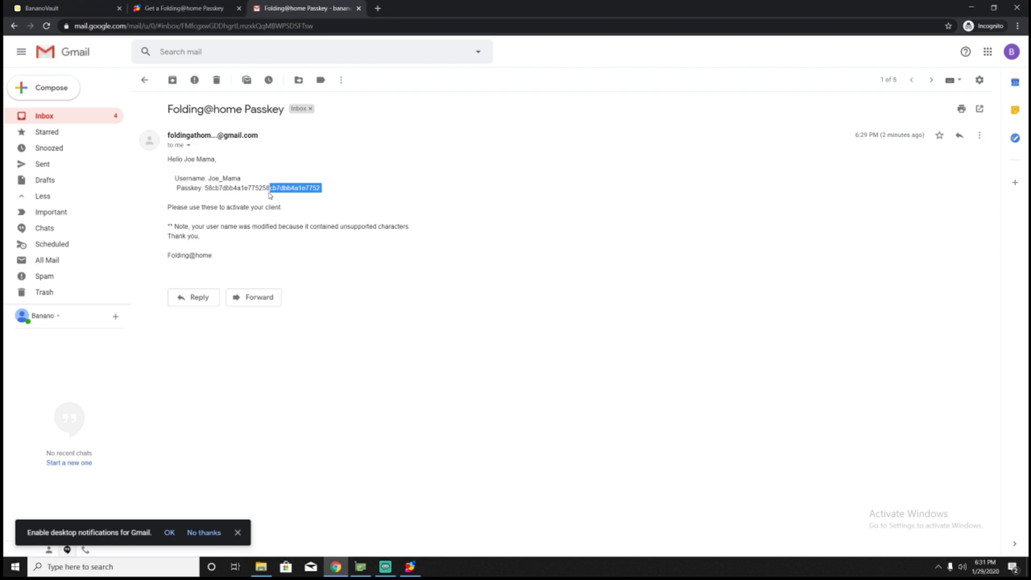
double_click(269, 187)
click(268, 187)
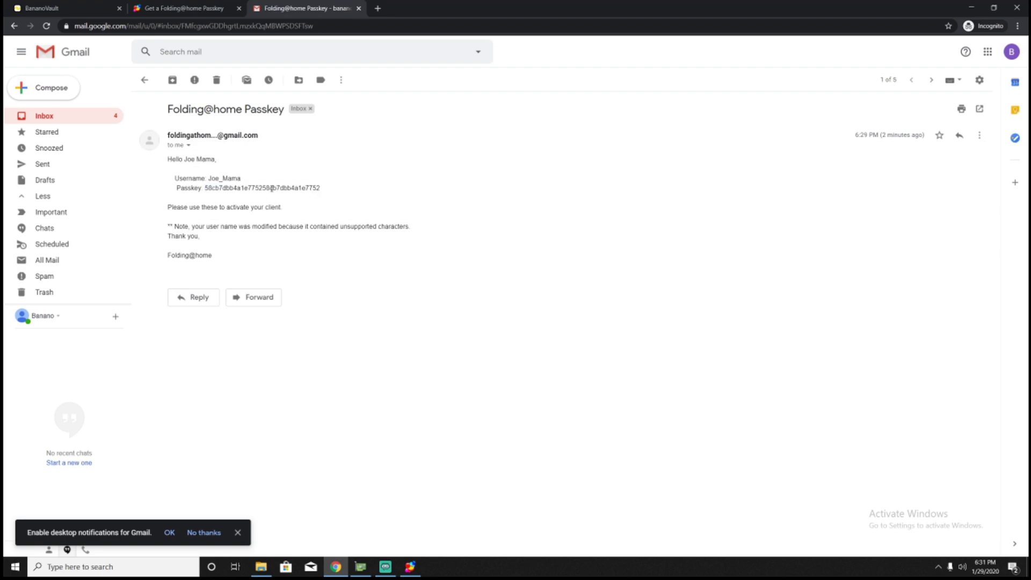
double_click(278, 187)
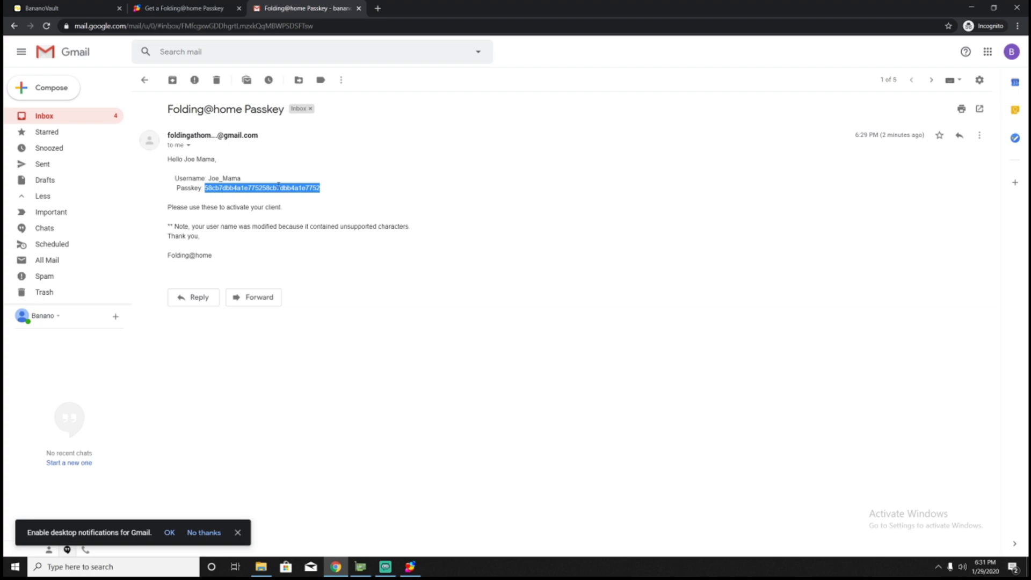
click(971, 7)
click(564, 364)
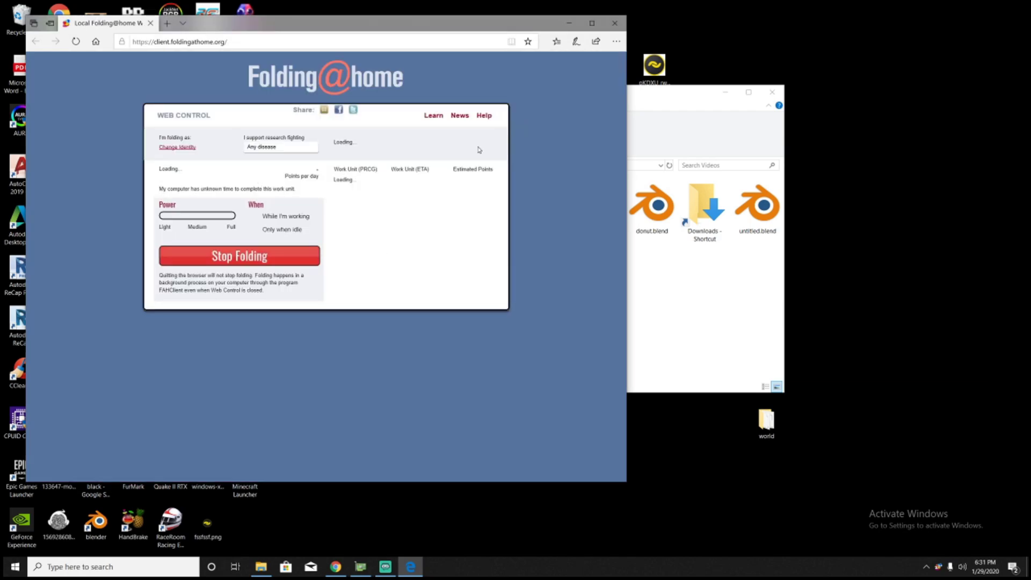
Close the Web Control page and launch FAHControl's Advanced Control from the tray icon
click(615, 23)
click(925, 566)
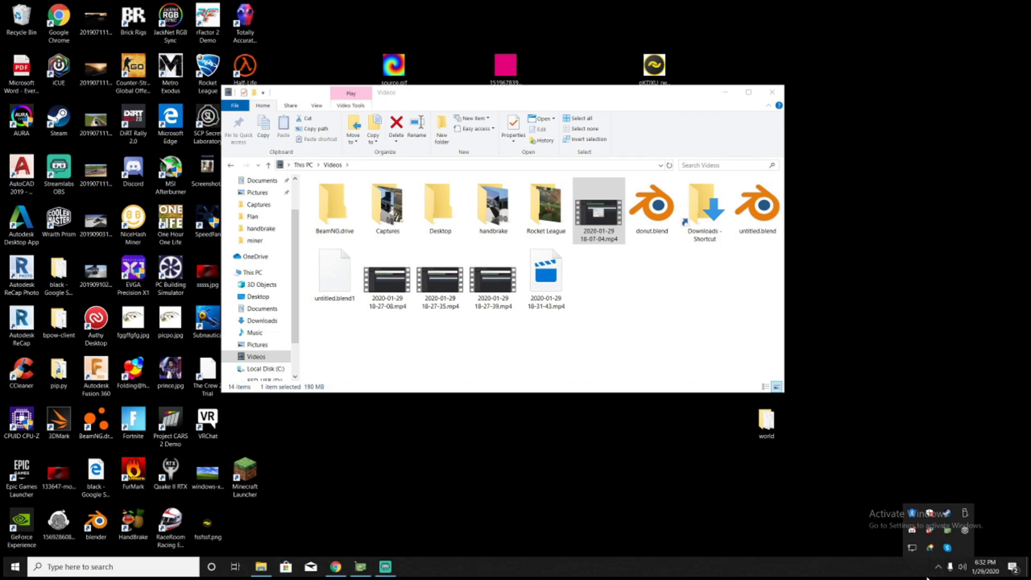
right_click(928, 530)
click(855, 416)
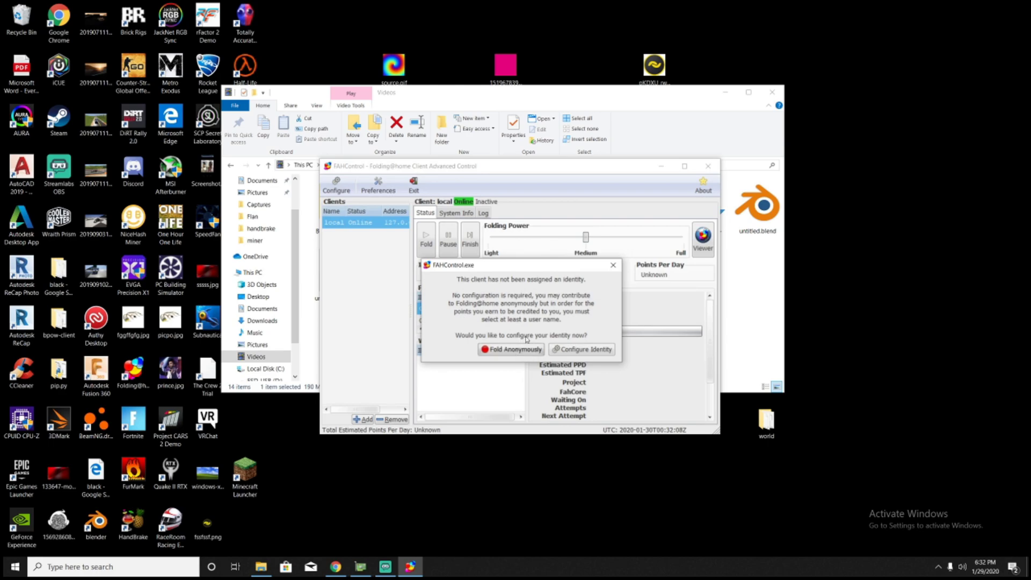
Paste the copied passkey into both the Passkey and Reenter fields under Configure Identity
click(581, 349)
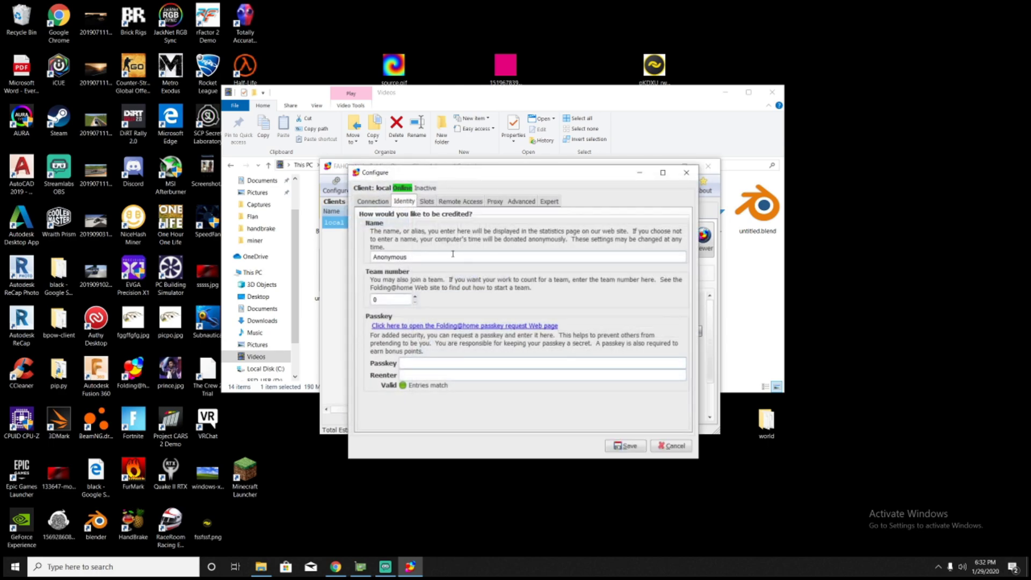
click(434, 361)
key(ctrl+v)
click(427, 375)
key(ctrl+v)
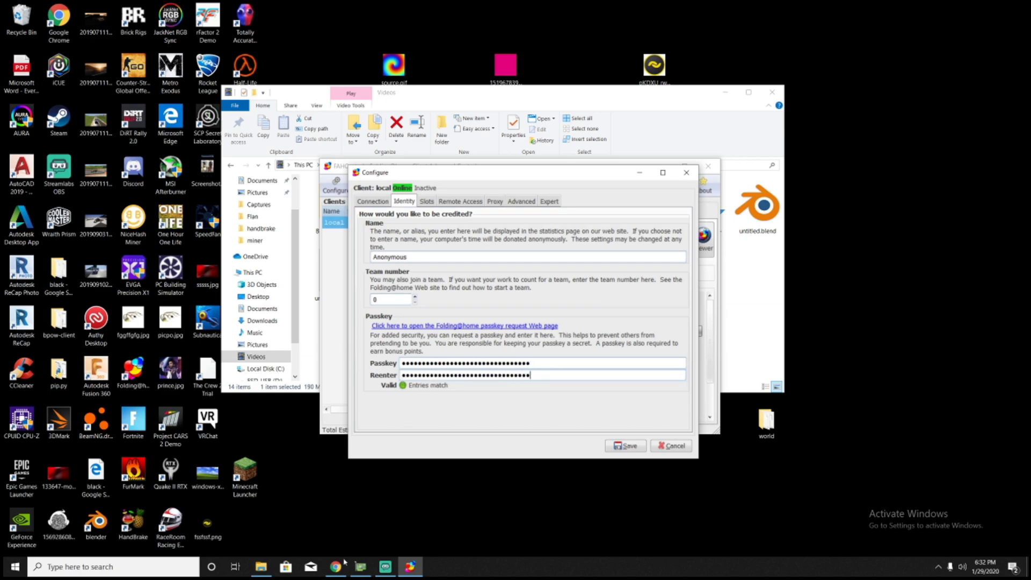
Copy the account address from the BananoVault accounts page
mouse_move(335, 566)
click(339, 516)
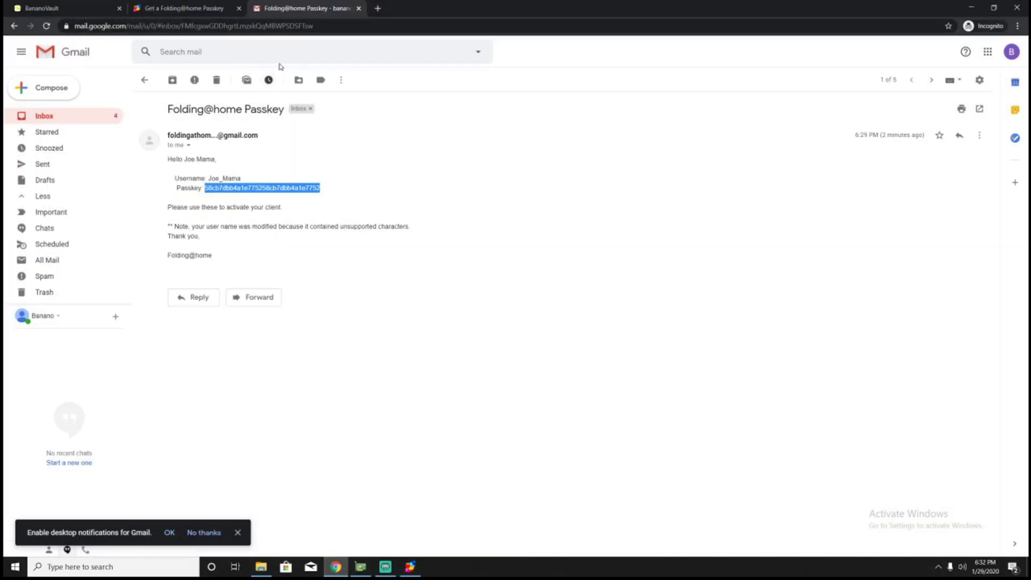
click(78, 8)
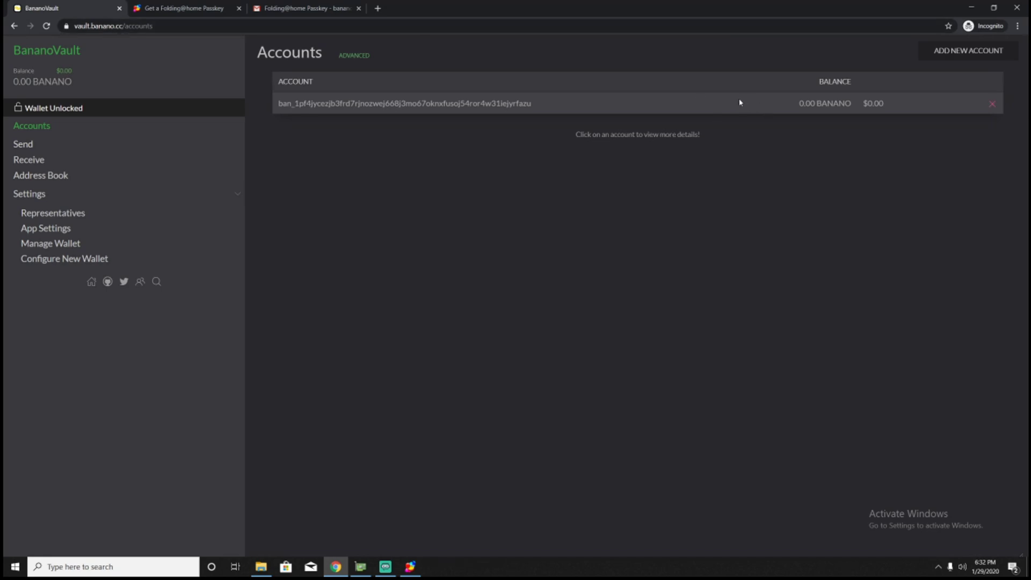
mouse_move(596, 103)
click(700, 102)
click(378, 9)
text(b)
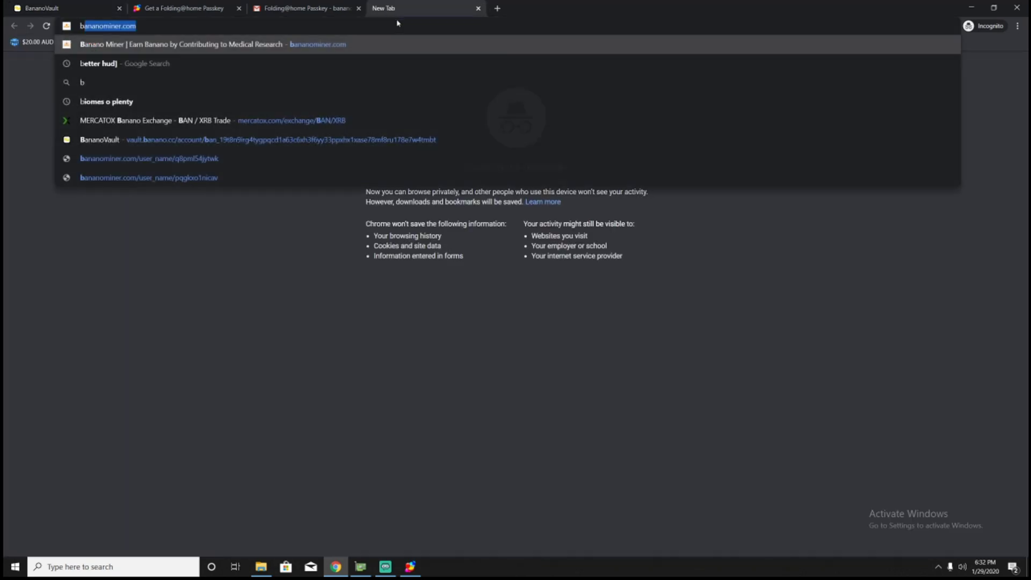
text(ananominer.co)
key(Return)
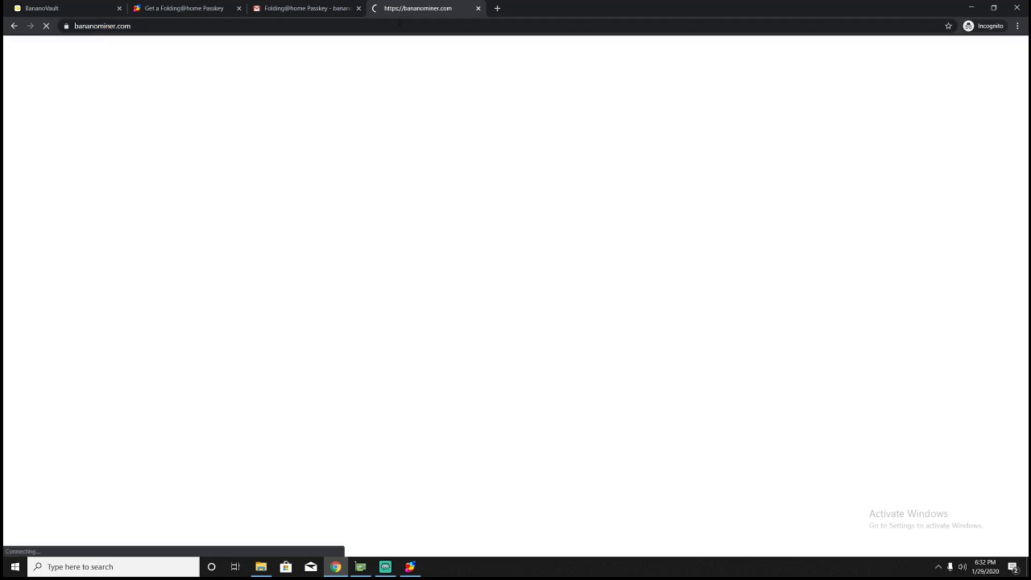
click(616, 175)
key(ctrl+v)
click(634, 211)
double_click(476, 234)
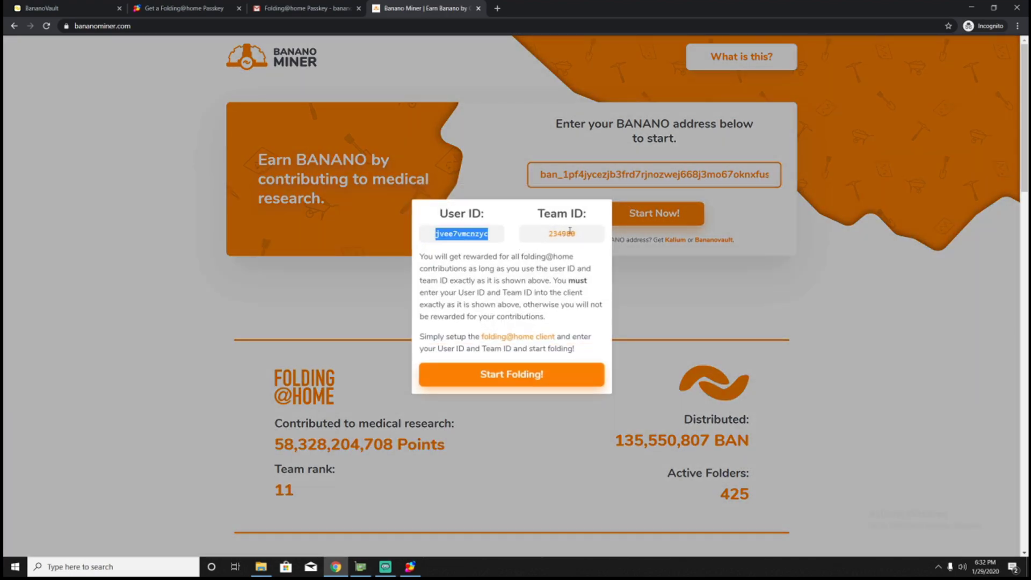
key(alt+Tab)
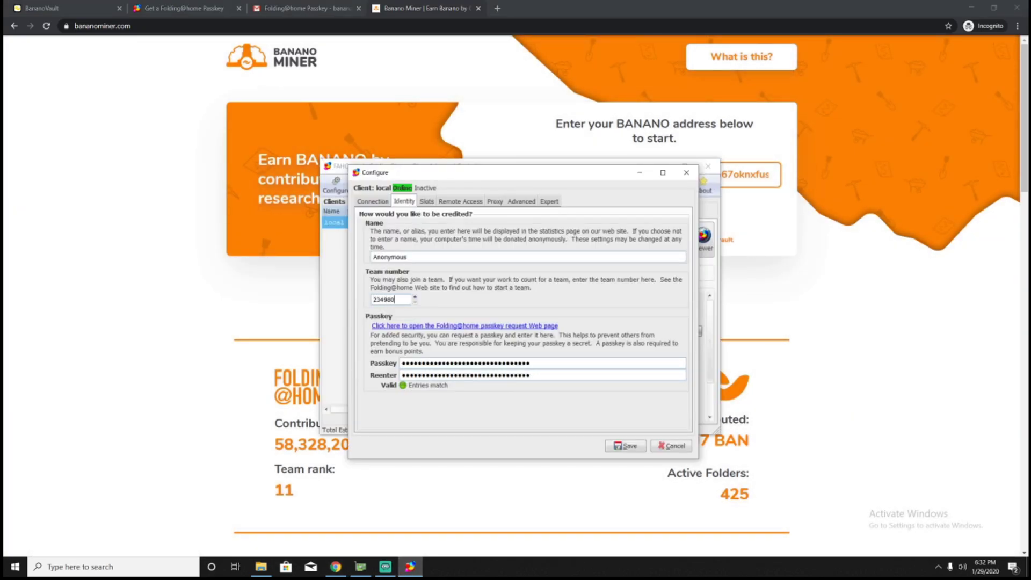
drag(457, 260, 343, 254)
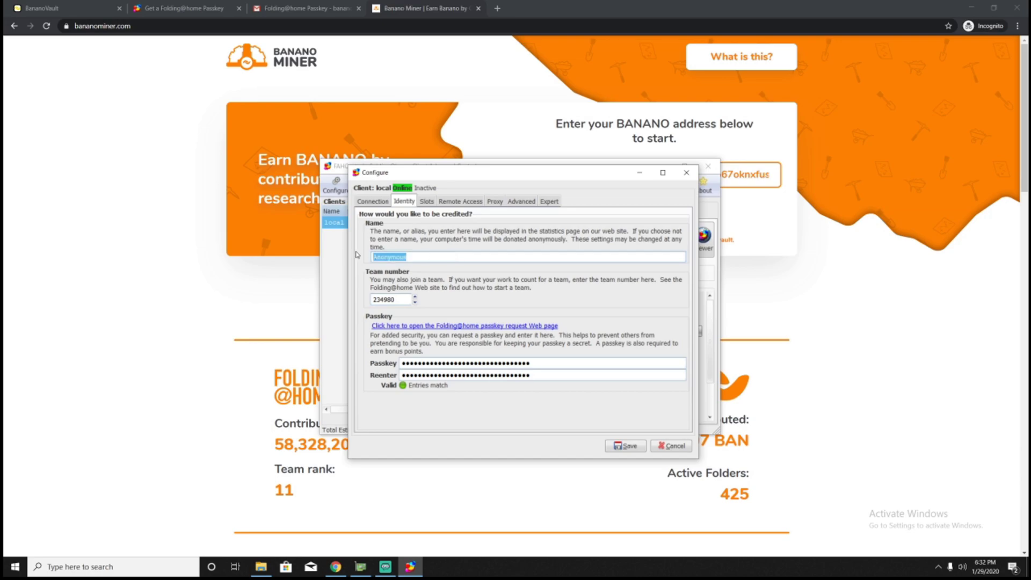
key(ctrl+v)
click(626, 446)
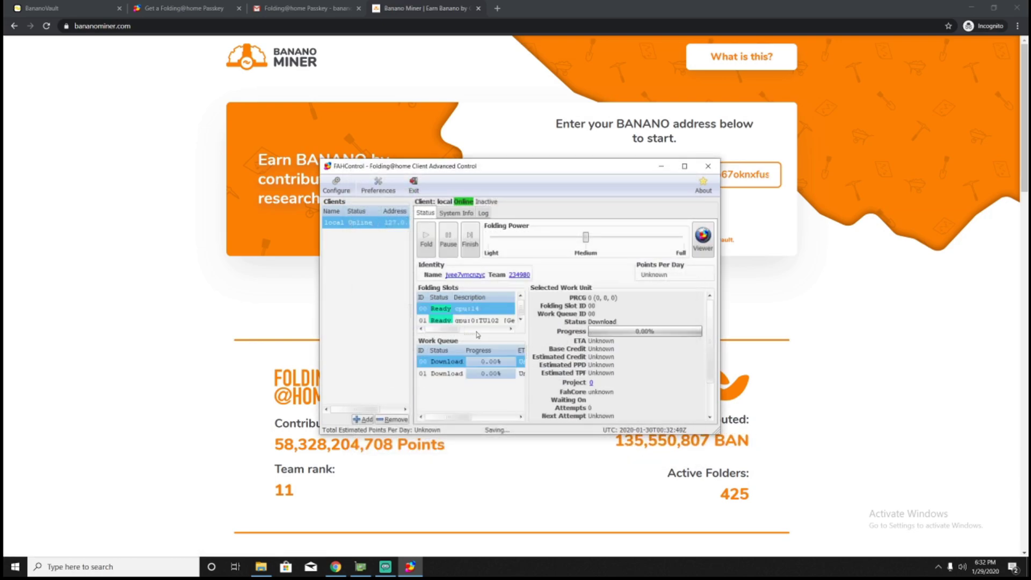